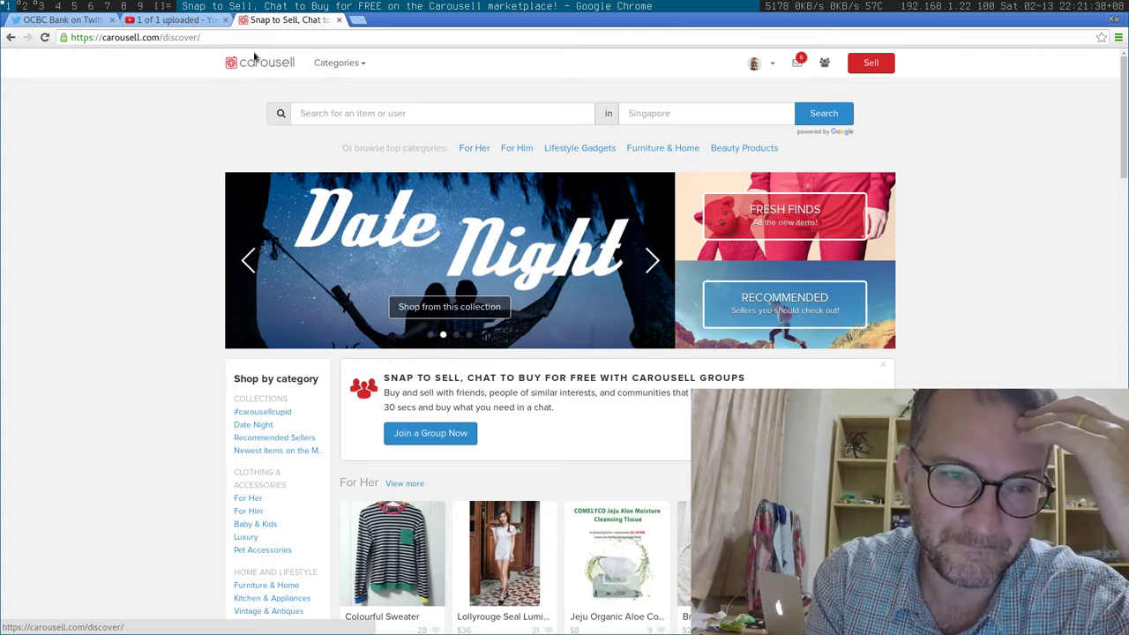
click(48, 19)
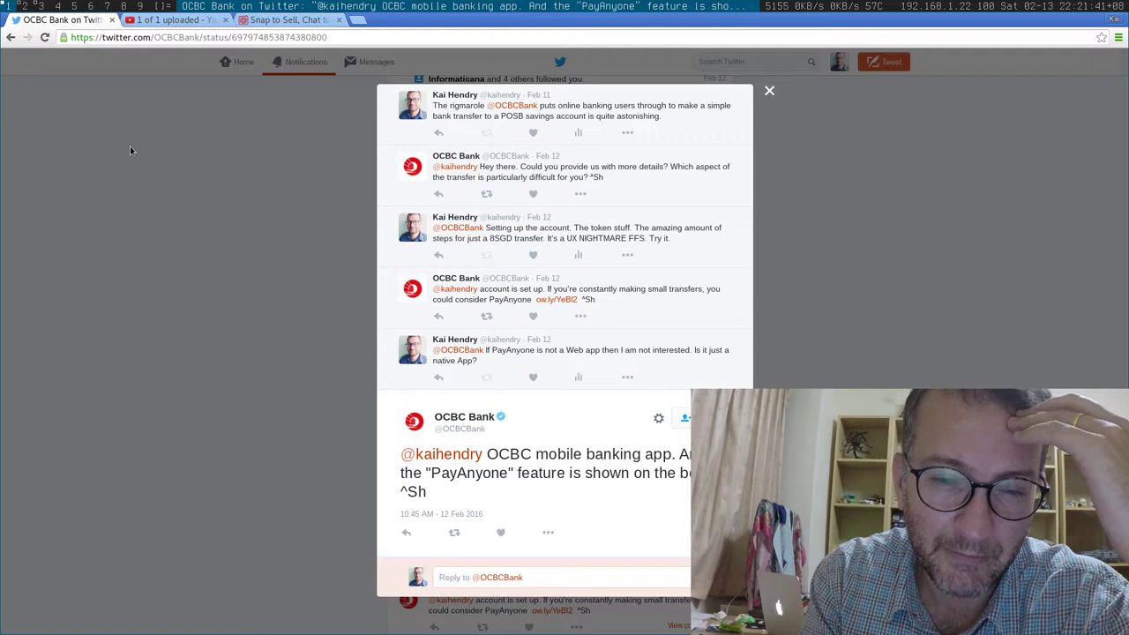